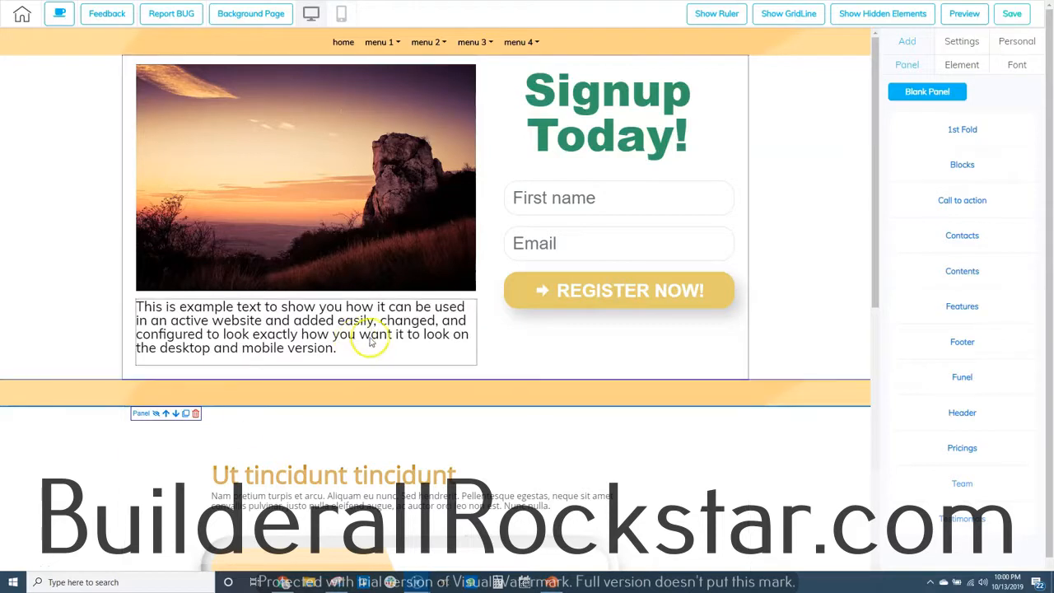
- Add a video element to the empty panel below the three features
scroll(654, 445, "down", 5)
scroll(654, 451, "down", 2)
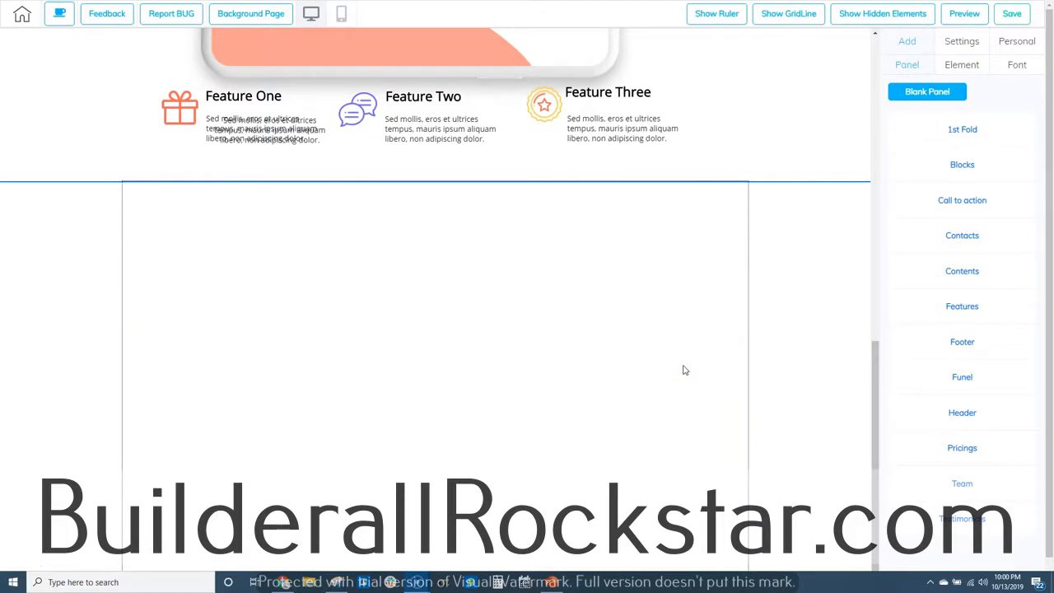
left_click(906, 43)
left_click(962, 64)
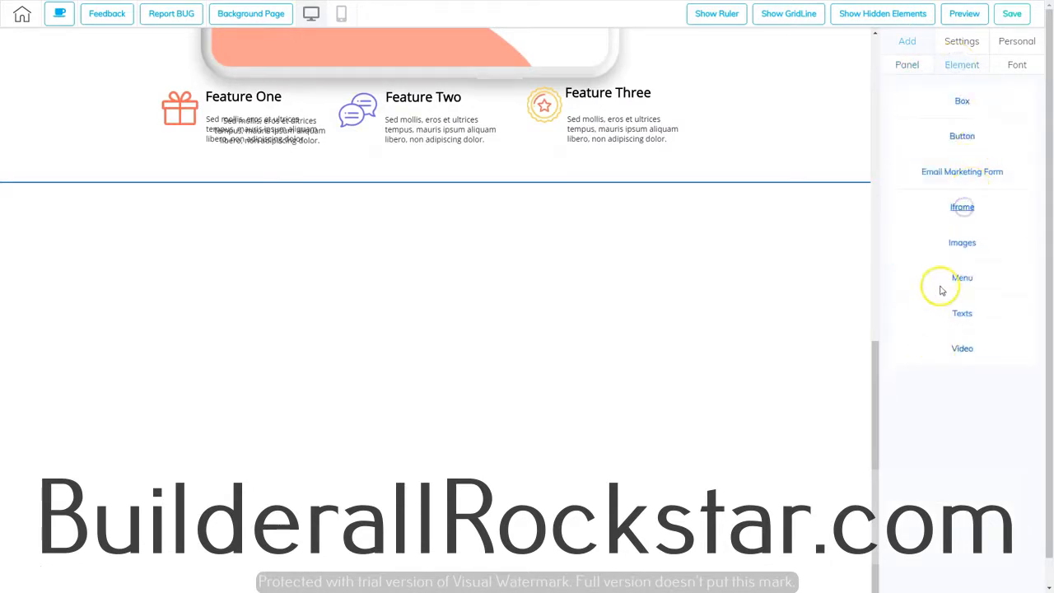
left_click(969, 353)
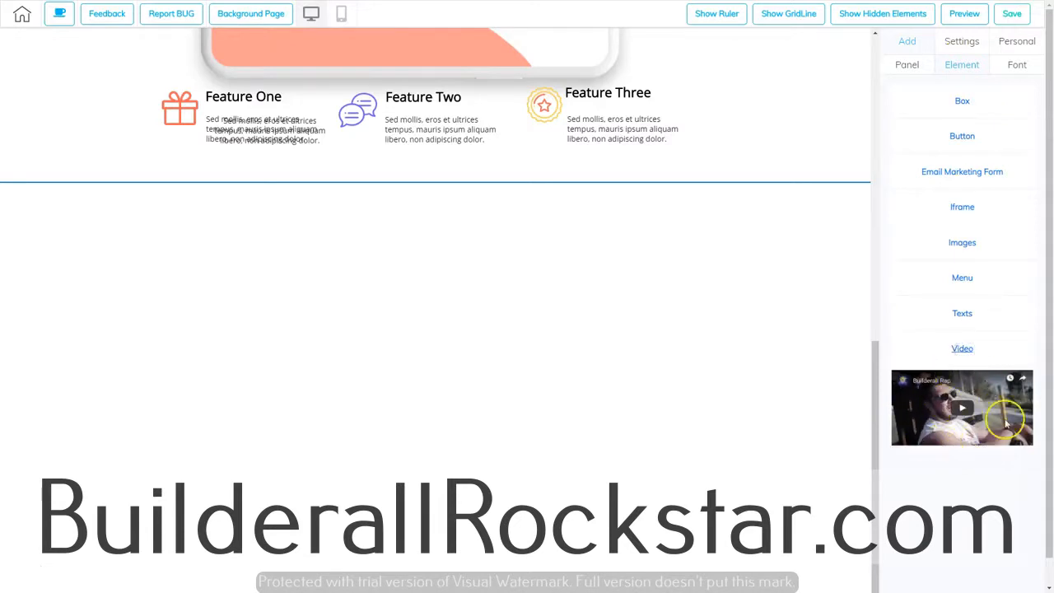
left_click_drag(924, 401, 718, 393)
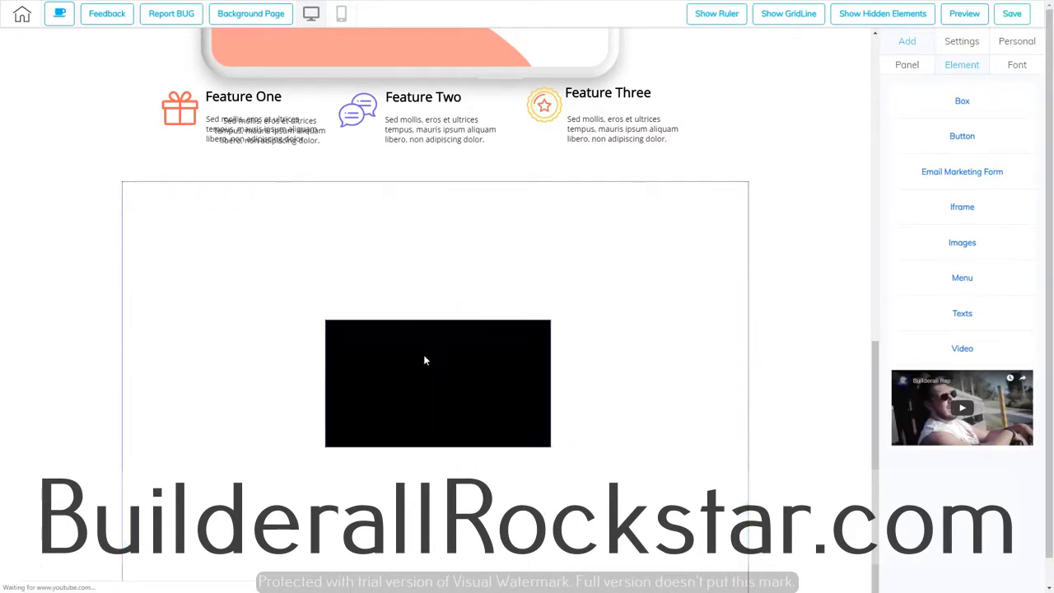
- Move the video up near the panel's upper edge and centre it horizontally
left_click_drag(468, 371, 477, 290)
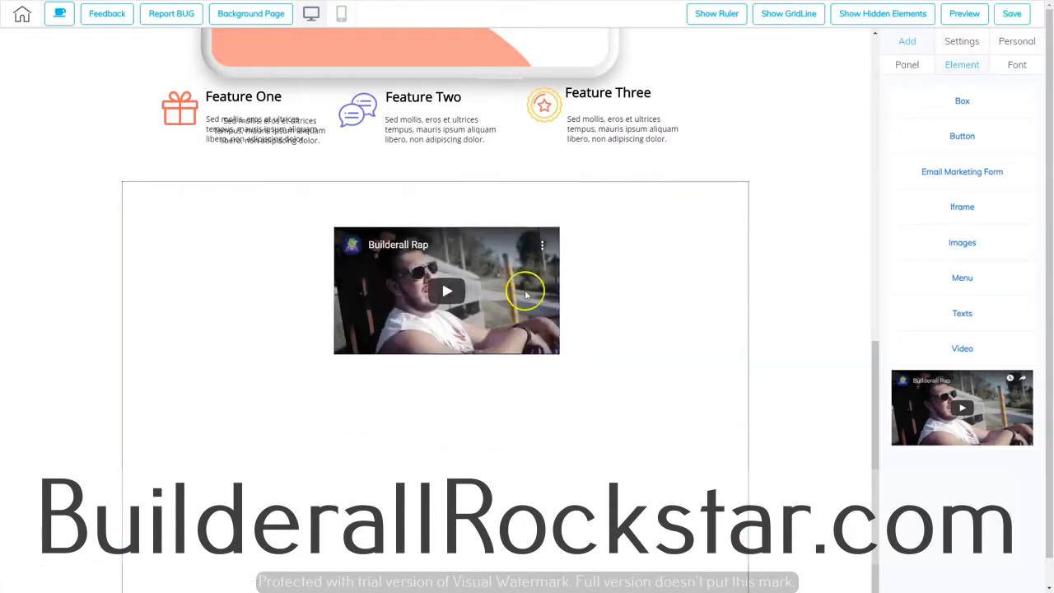
left_click(494, 281)
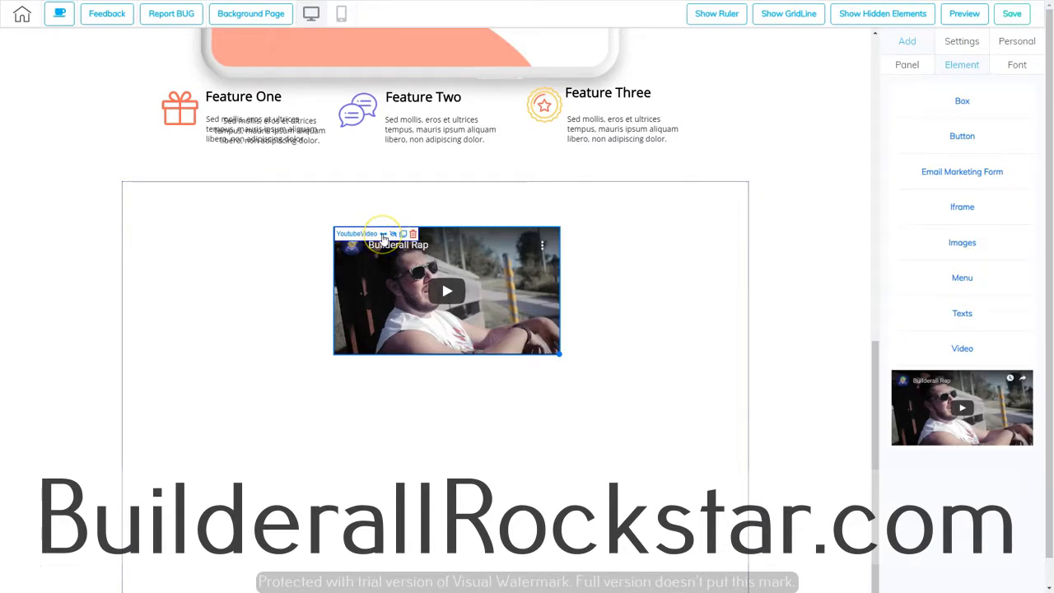
left_click_drag(383, 237, 382, 237)
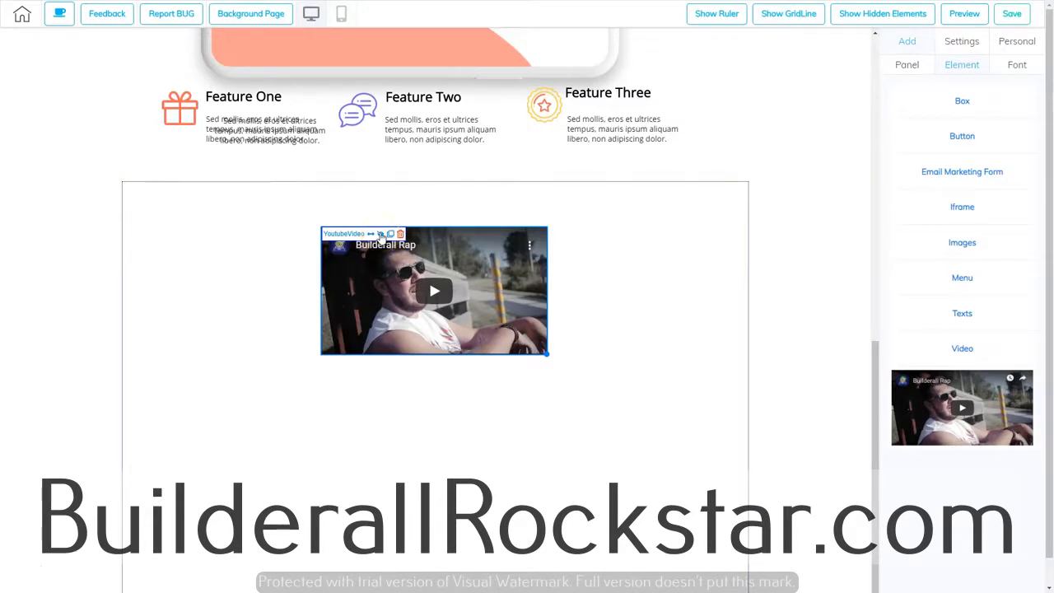
- Hide the video element and make it visible again from the list of hidden elements
left_click(381, 235)
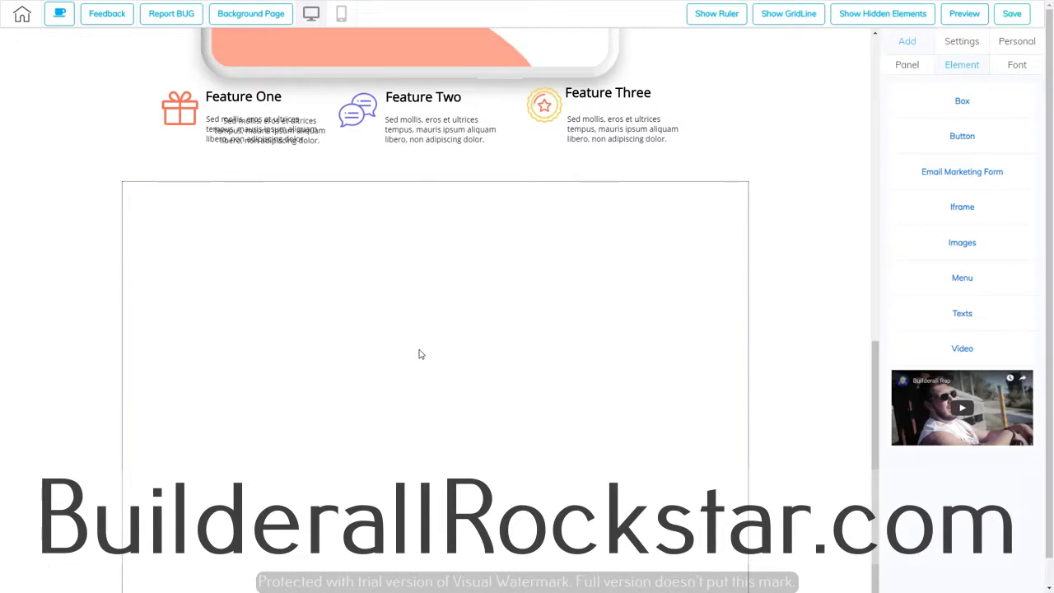
left_click(885, 16)
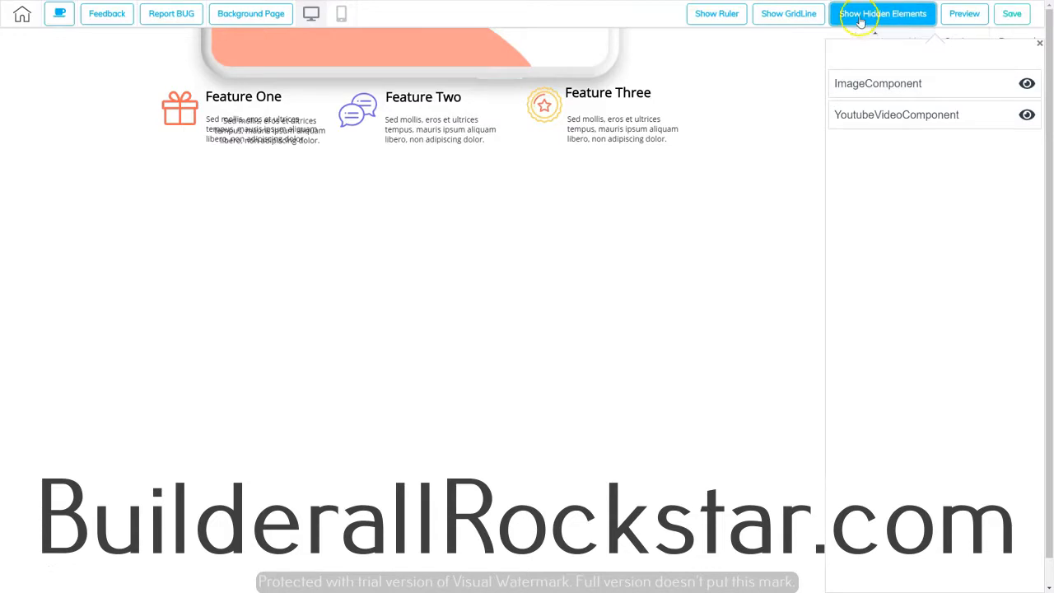
left_click(880, 115)
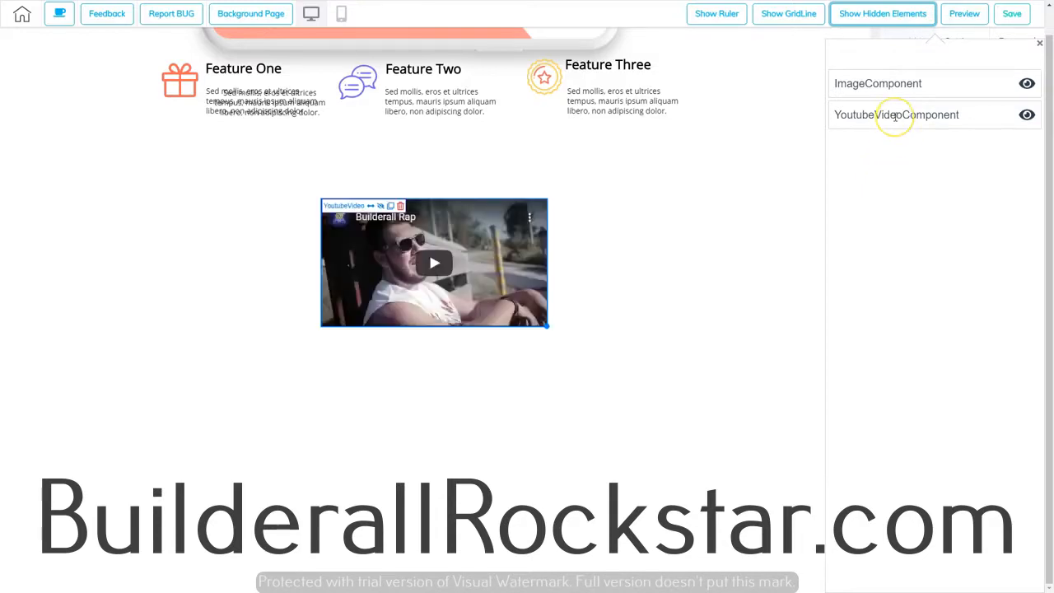
left_click(1027, 114)
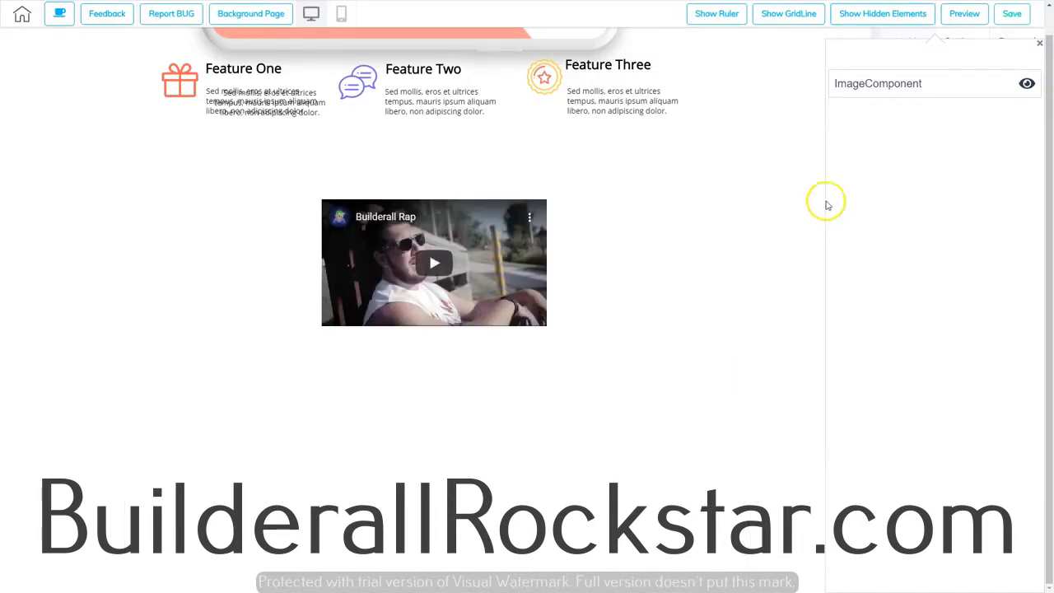
left_click(867, 17)
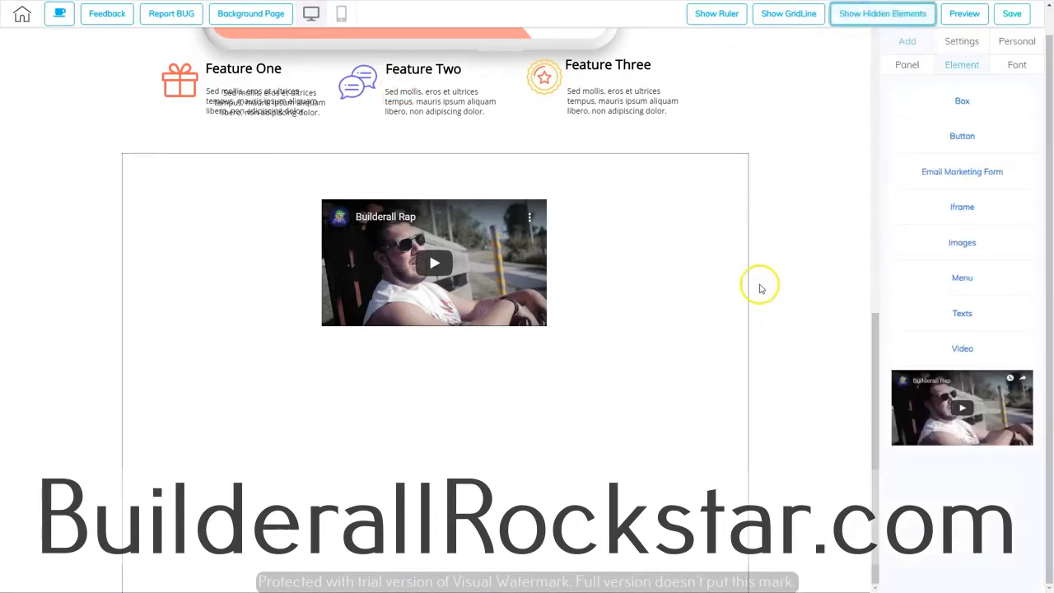
- Duplicate the video, place the copy lower in the panel, and delete that copy
left_click(489, 285)
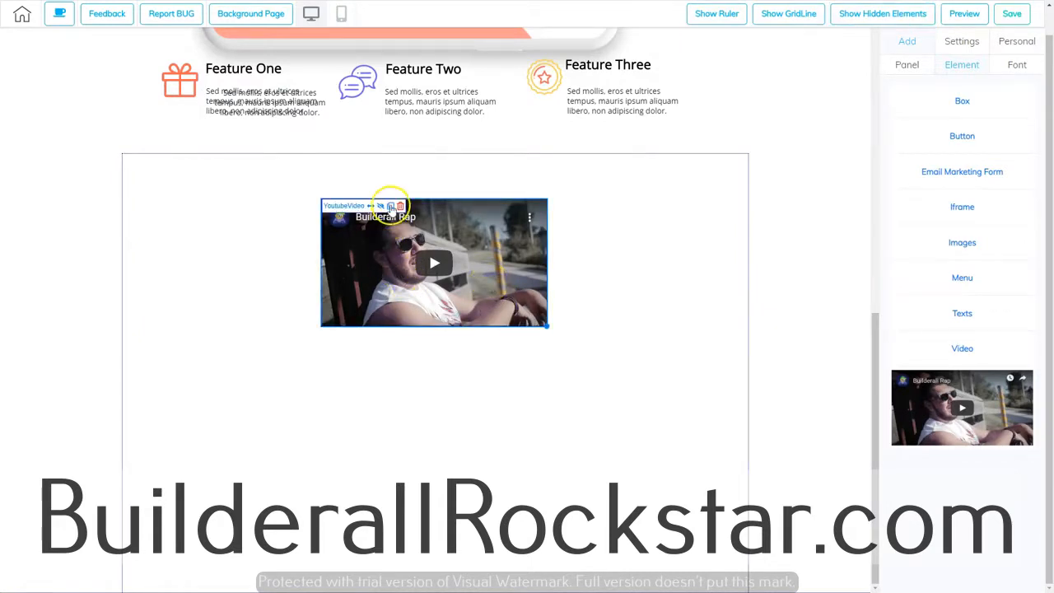
left_click(391, 205)
left_click_drag(483, 255, 521, 333)
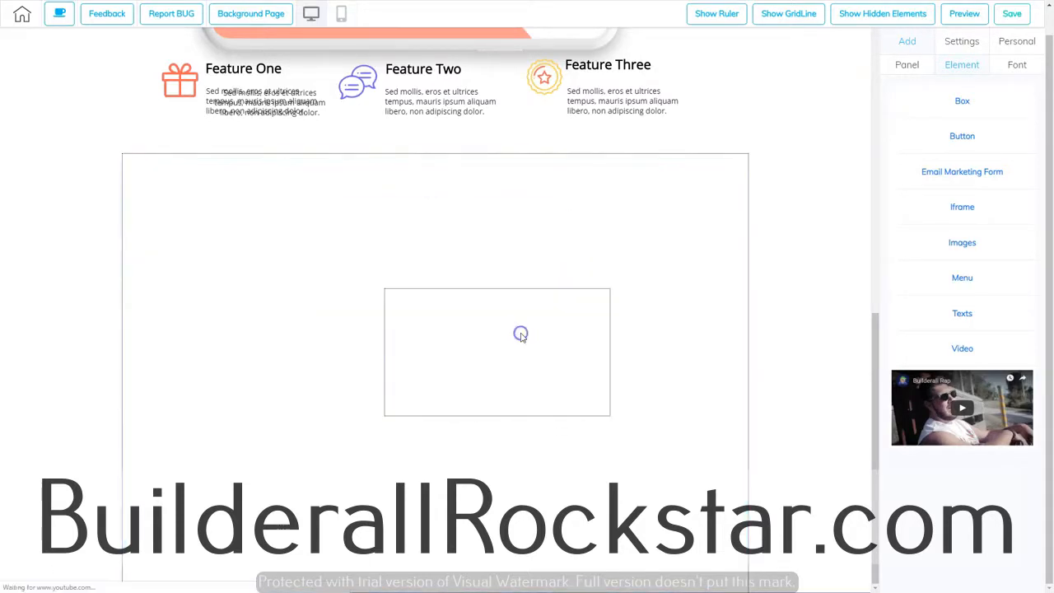
left_click(551, 368)
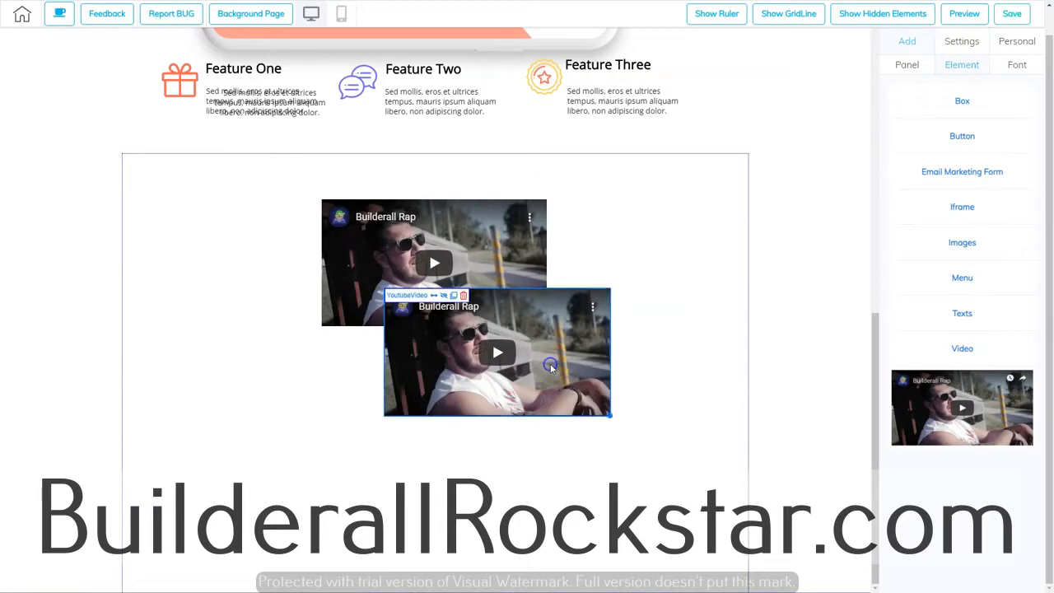
left_click(464, 297)
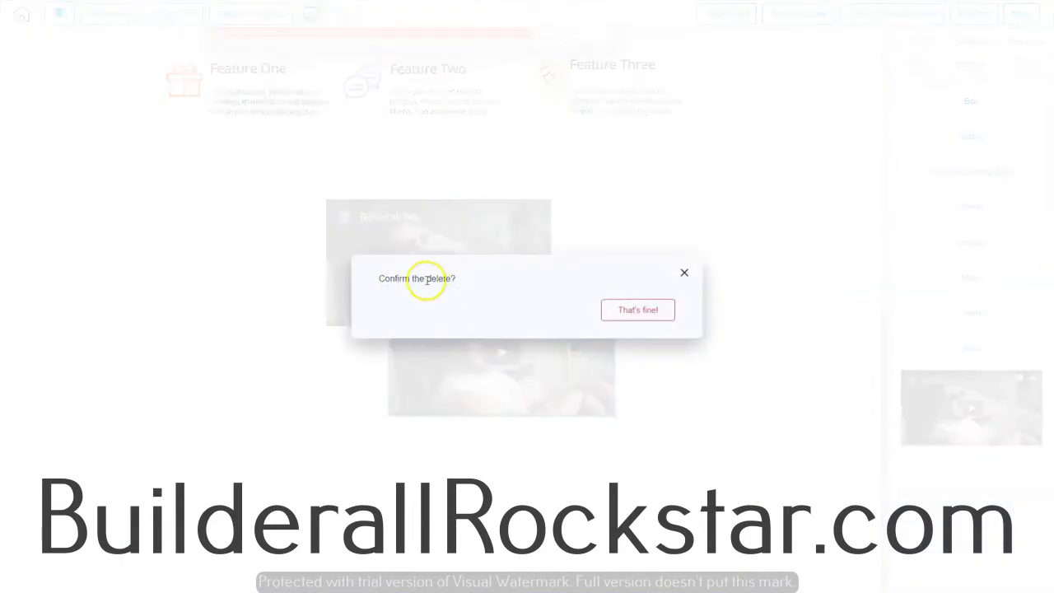
left_click(650, 318)
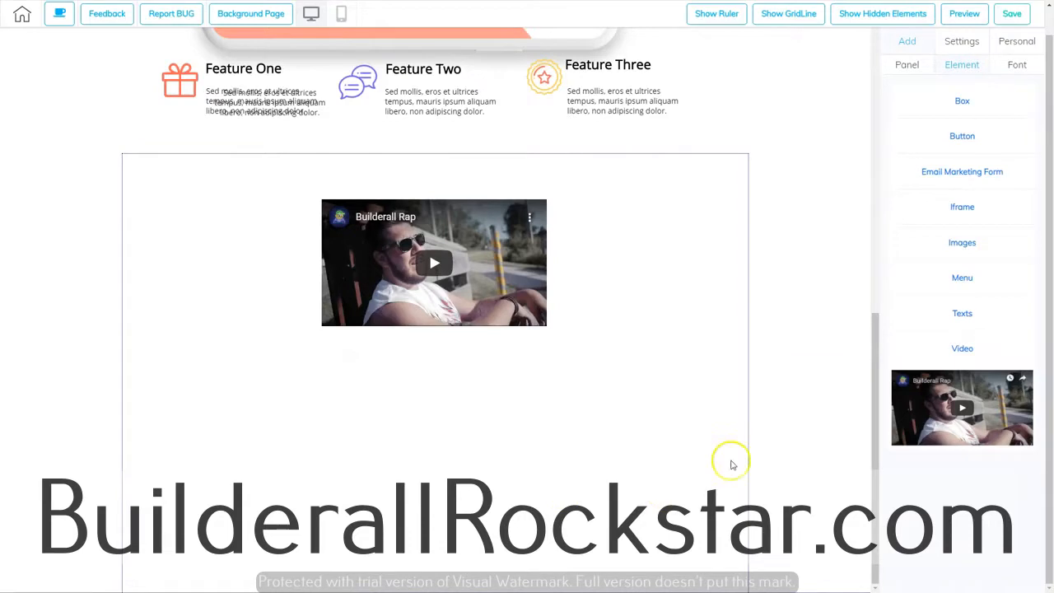
- Replace the placeholder video's YouTube link with the copied link in its general settings
mouse_move(494, 252)
left_mouse_down()
mouse_move(529, 253)
mouse_move(504, 258)
left_mouse_up()
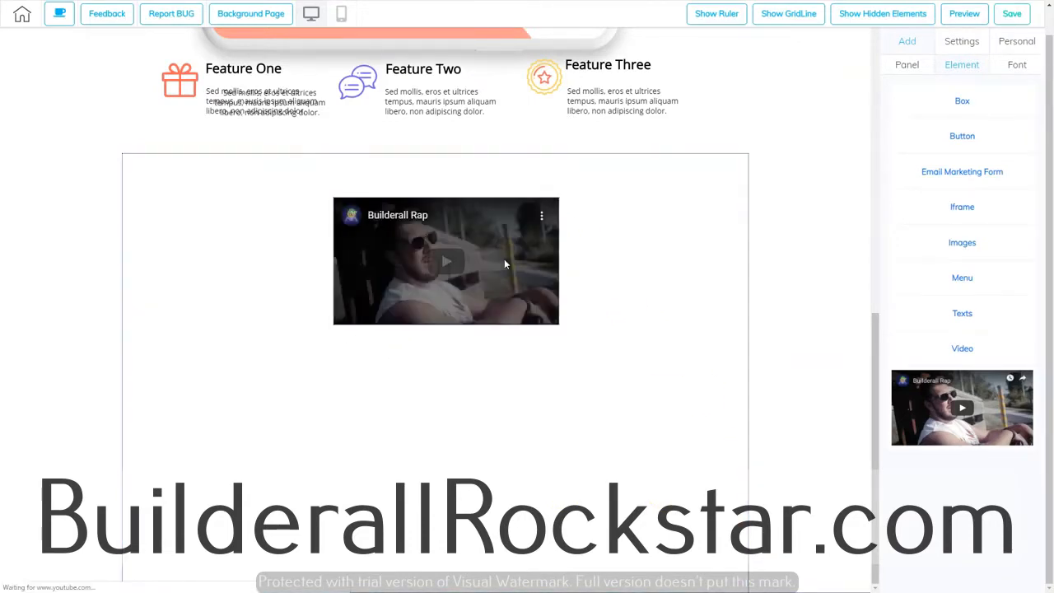
left_click(502, 260)
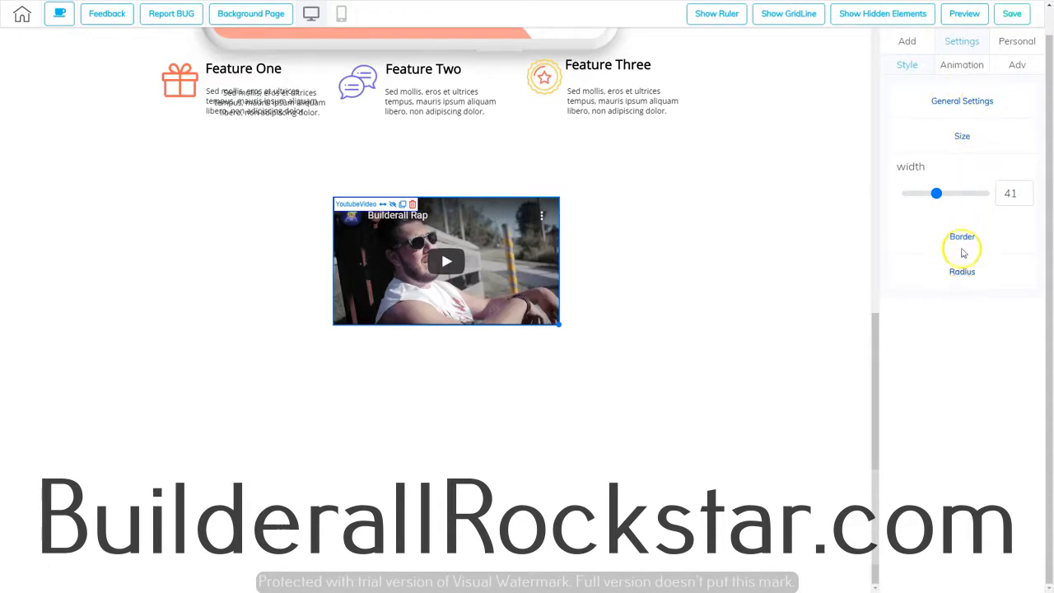
left_click(962, 102)
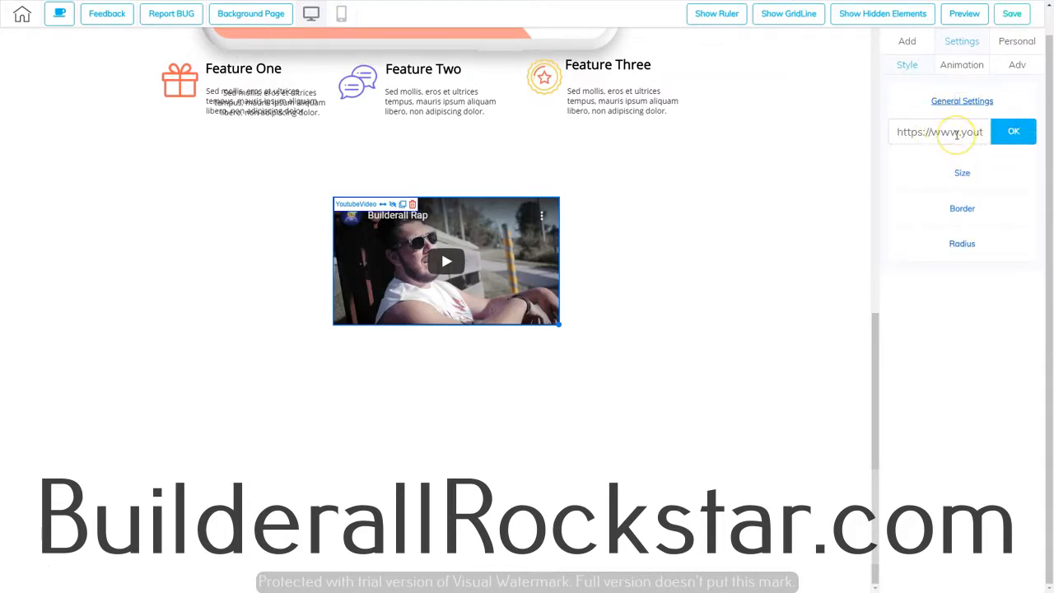
triple_click(929, 132)
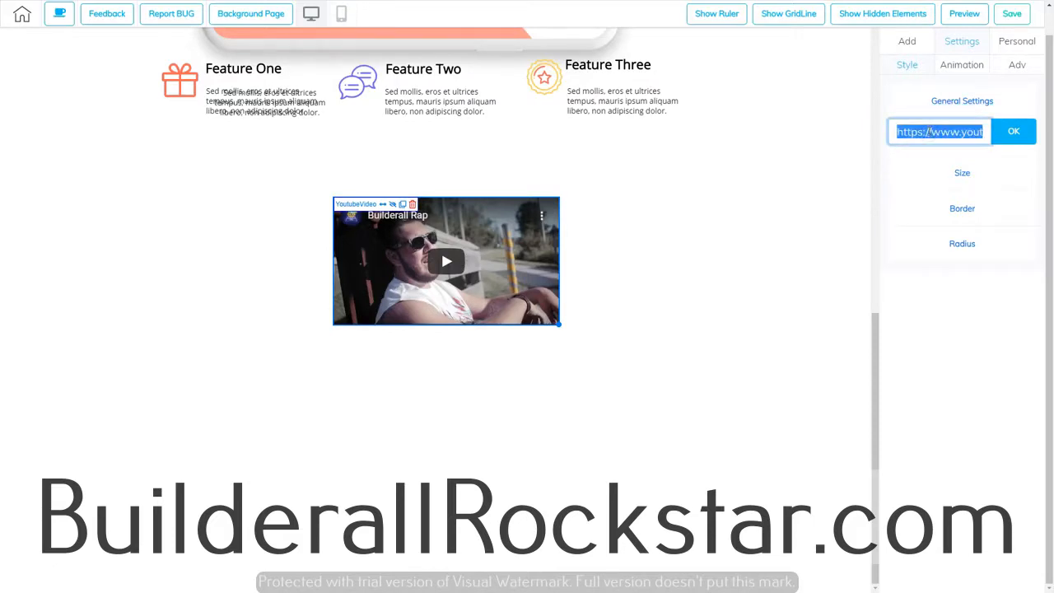
key("ctrl+v")
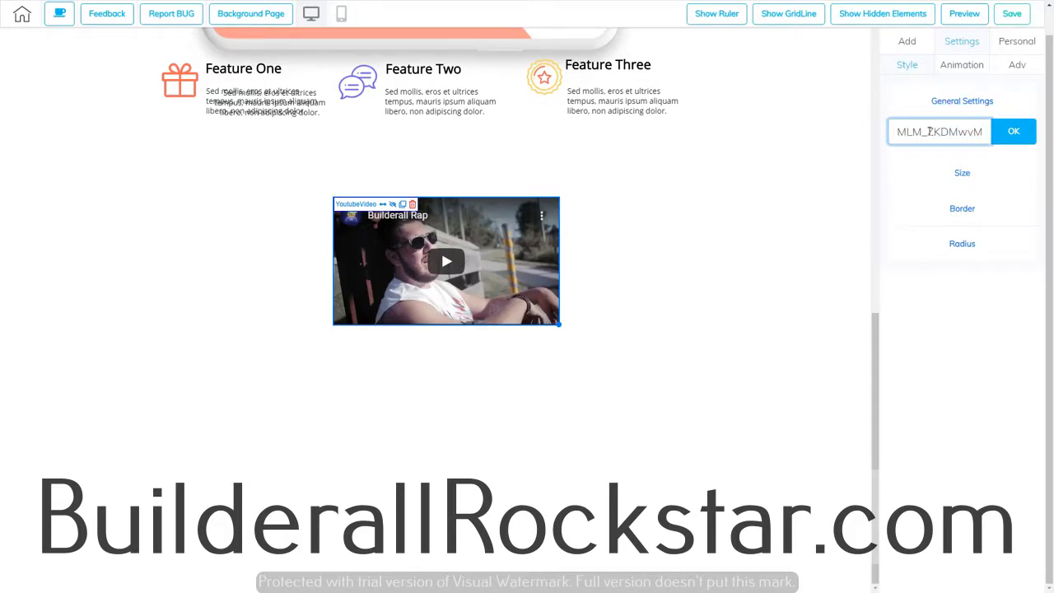
left_click(1016, 133)
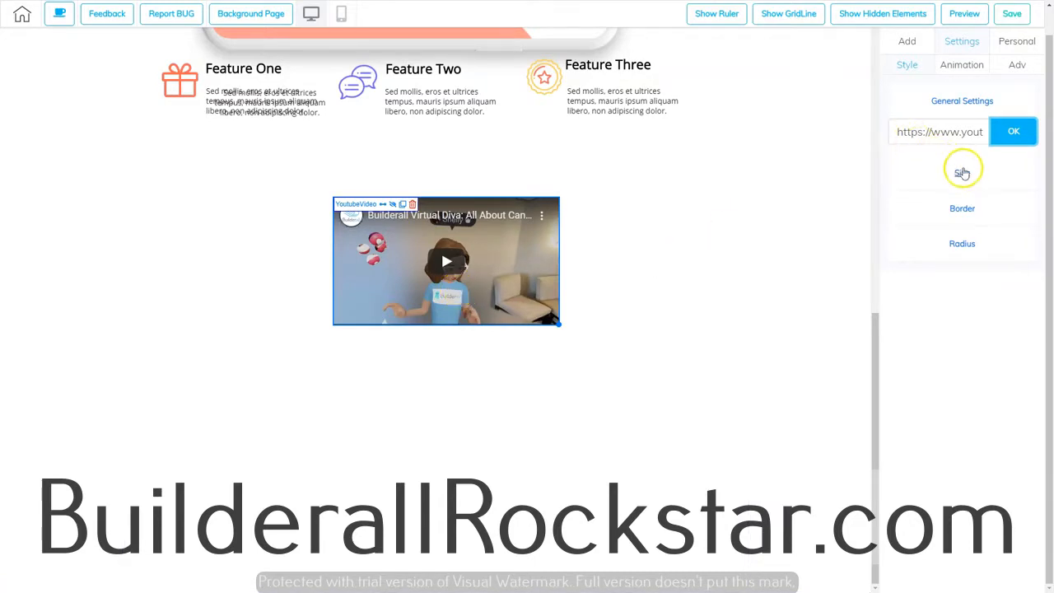
- Set the video's width to 75 and centre it horizontally in the panel
left_click(964, 176)
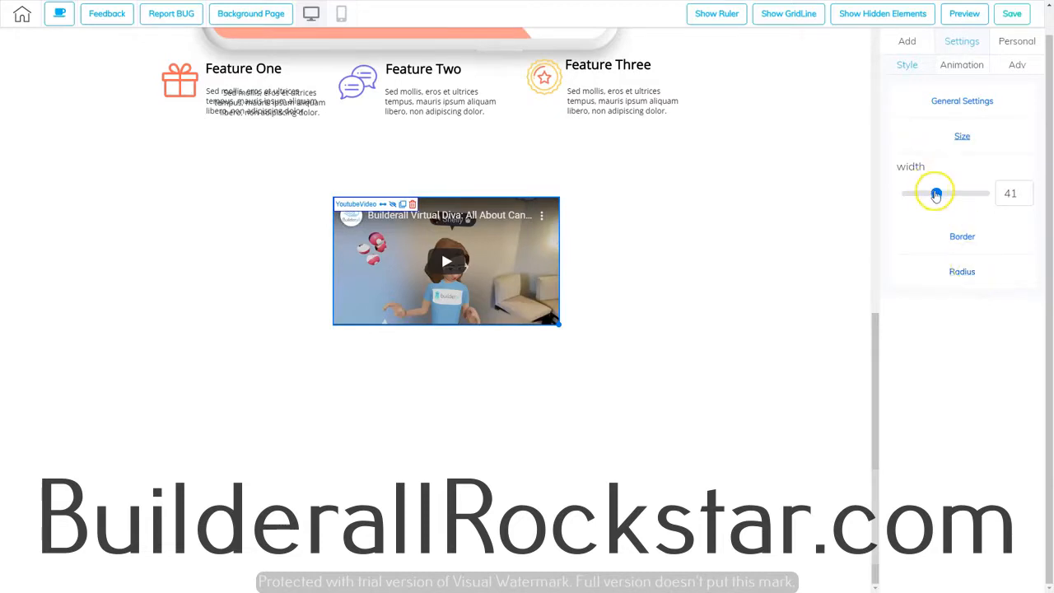
left_click_drag(935, 193, 965, 193)
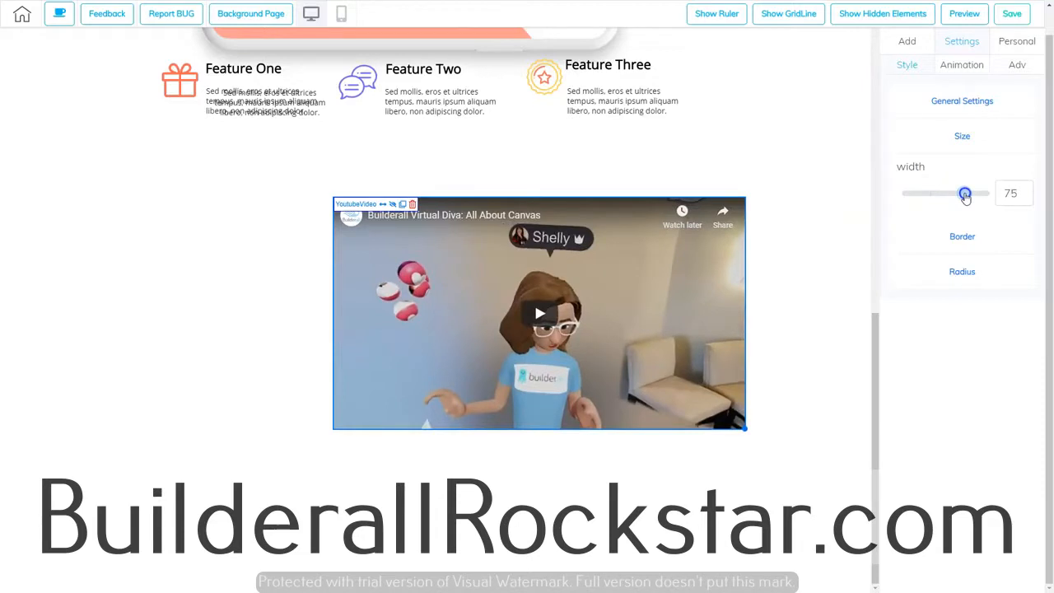
left_click_drag(683, 305, 598, 306)
left_click(567, 286)
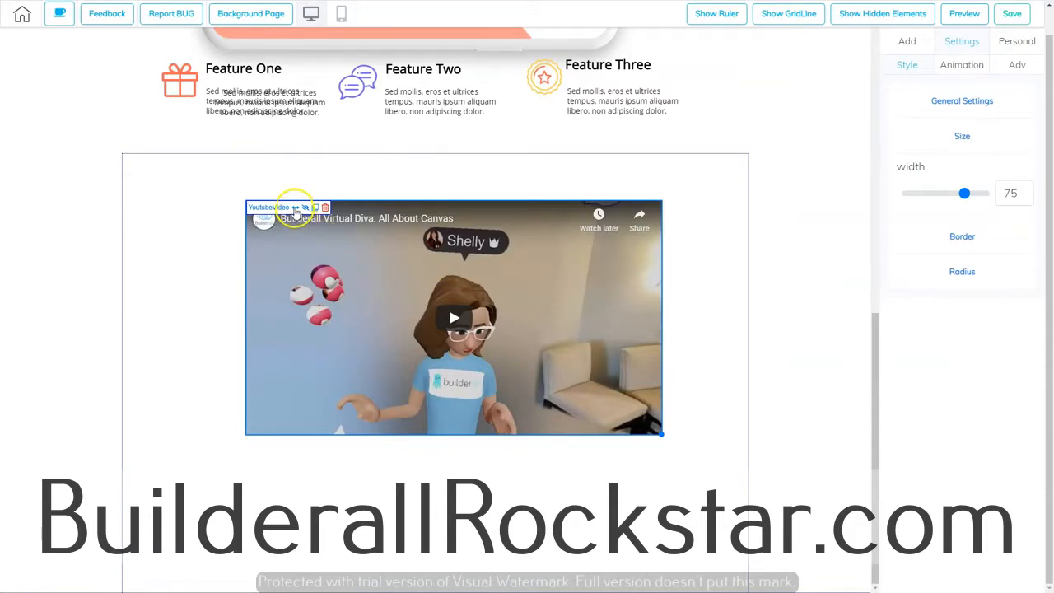
left_click(296, 209)
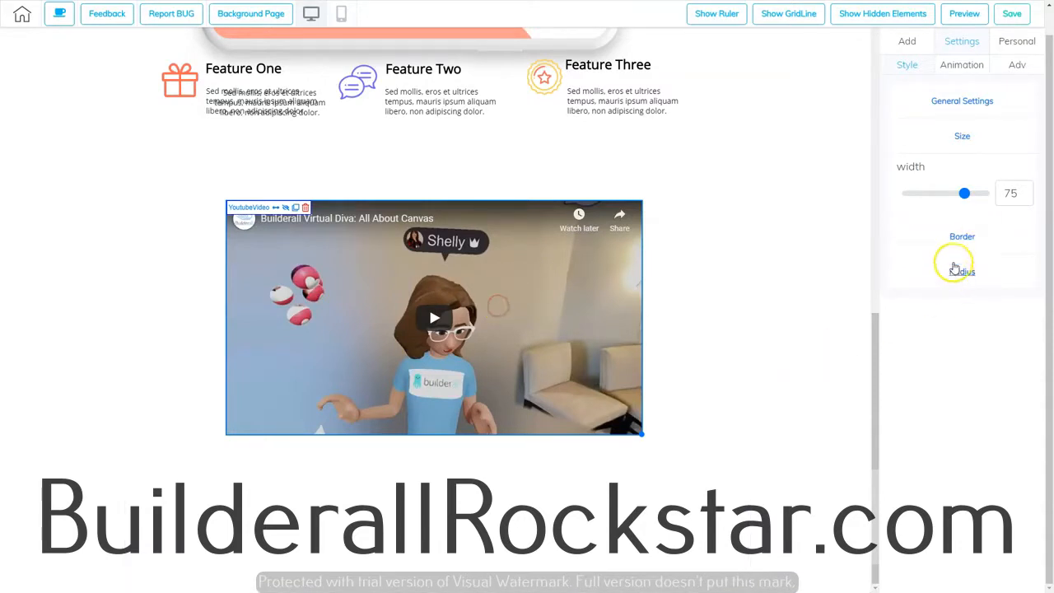
- Give the video a solid border with a width of 4
left_click(960, 236)
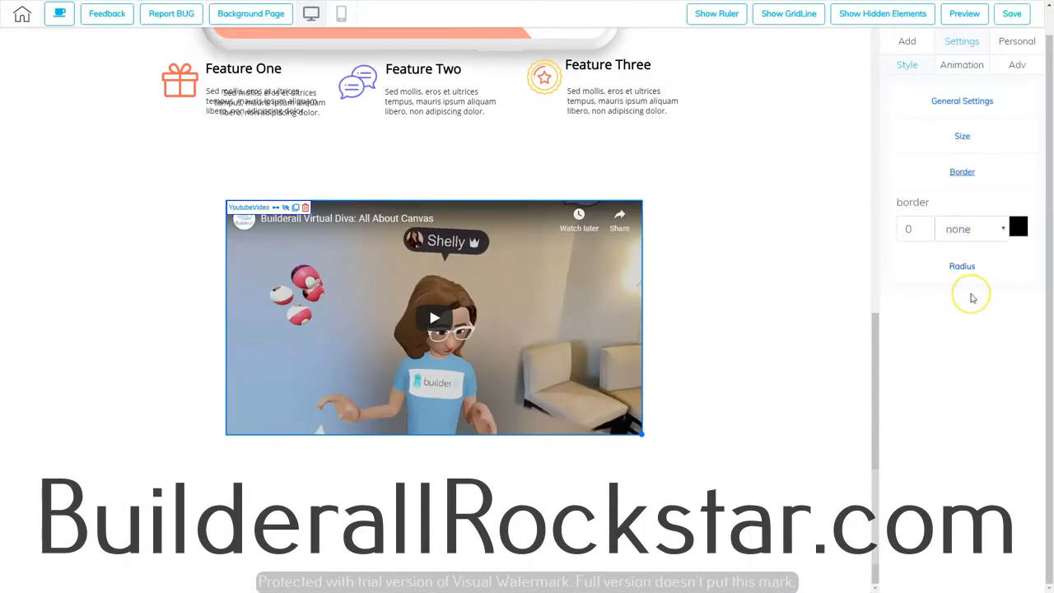
left_click(905, 222)
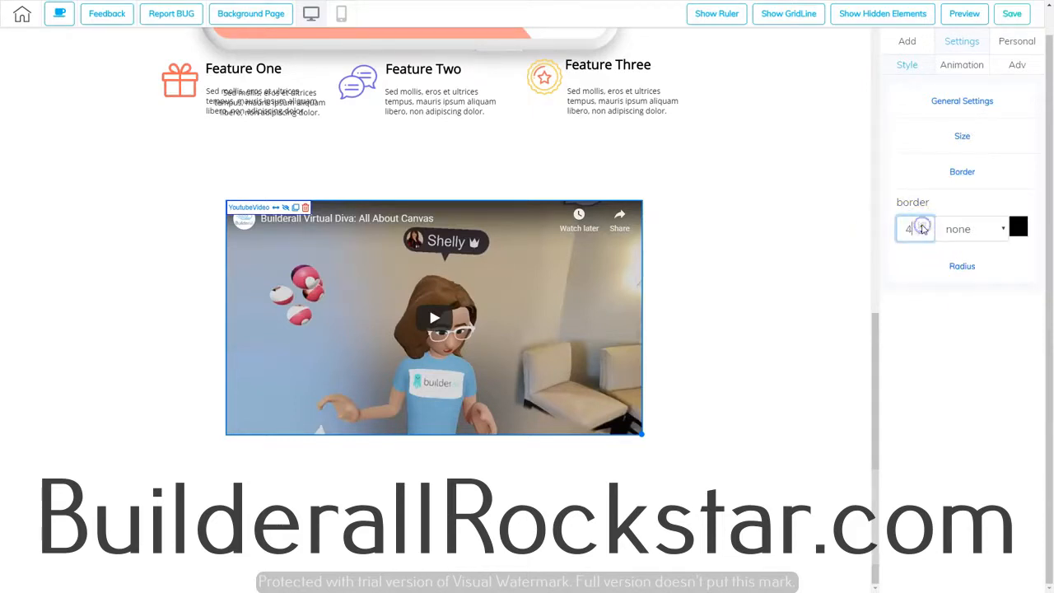
left_click(1002, 229)
left_click(968, 295)
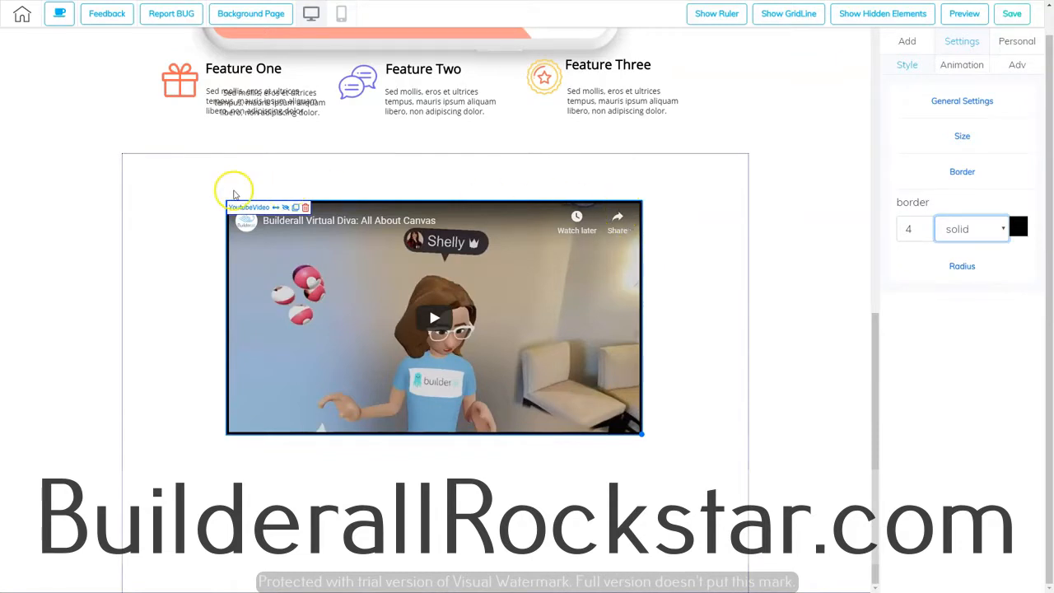
- Reduce the video's border width to 0 and deselect the video
left_click(923, 233)
left_click(922, 233)
left_click(922, 233)
left_click(922, 233)
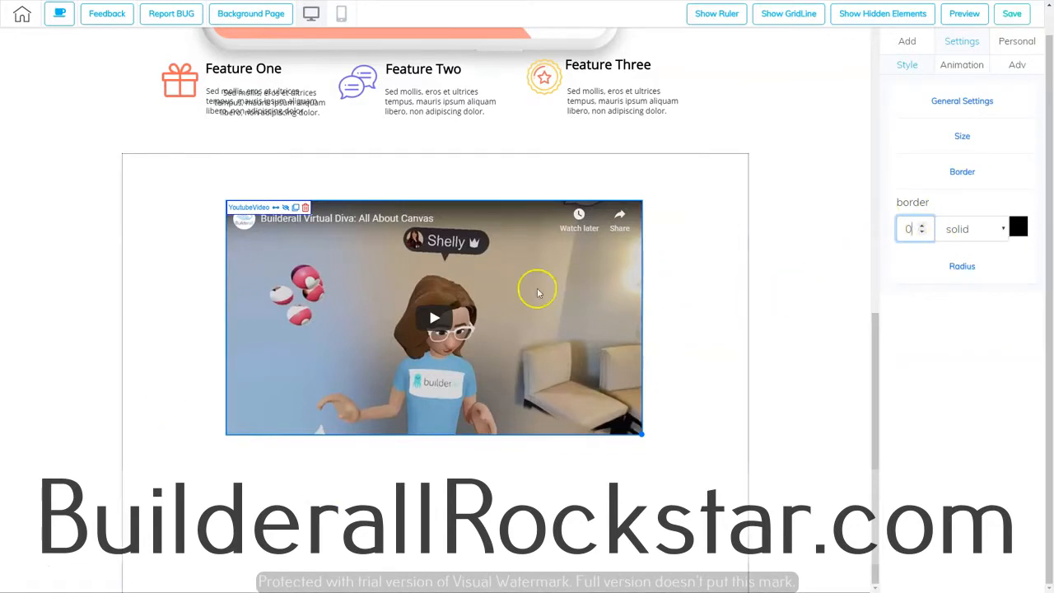
left_click(688, 325)
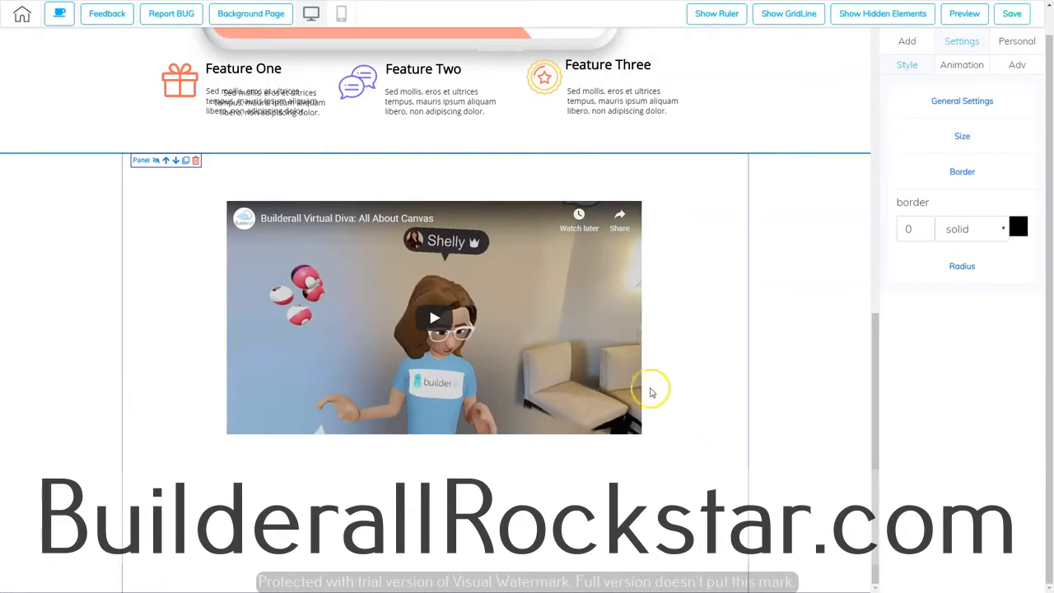
- Set the border radius of all four corners of the video to 10 and deselect the video
left_click(507, 312)
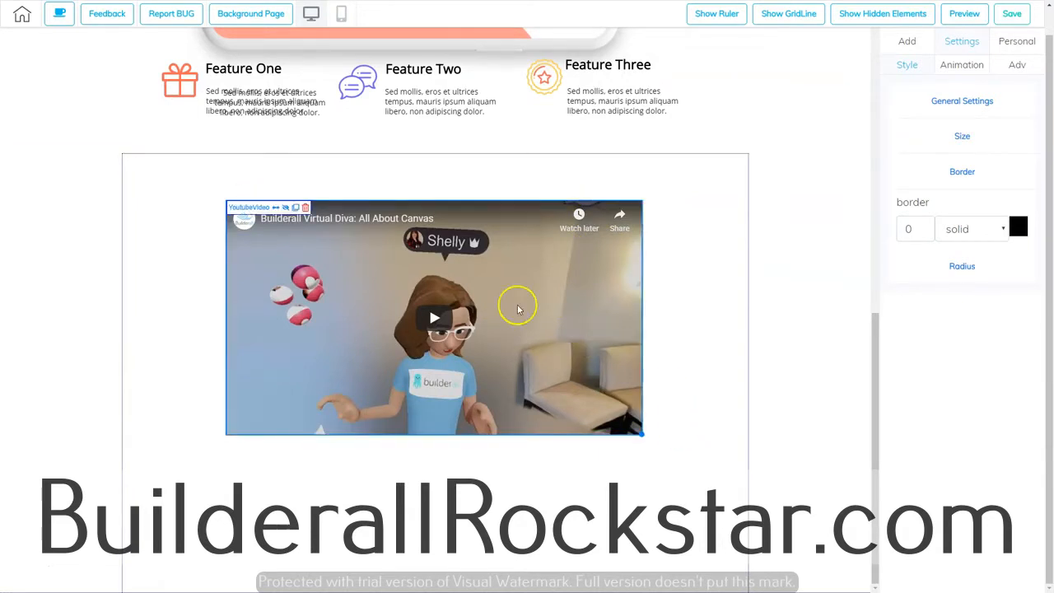
left_click(962, 266)
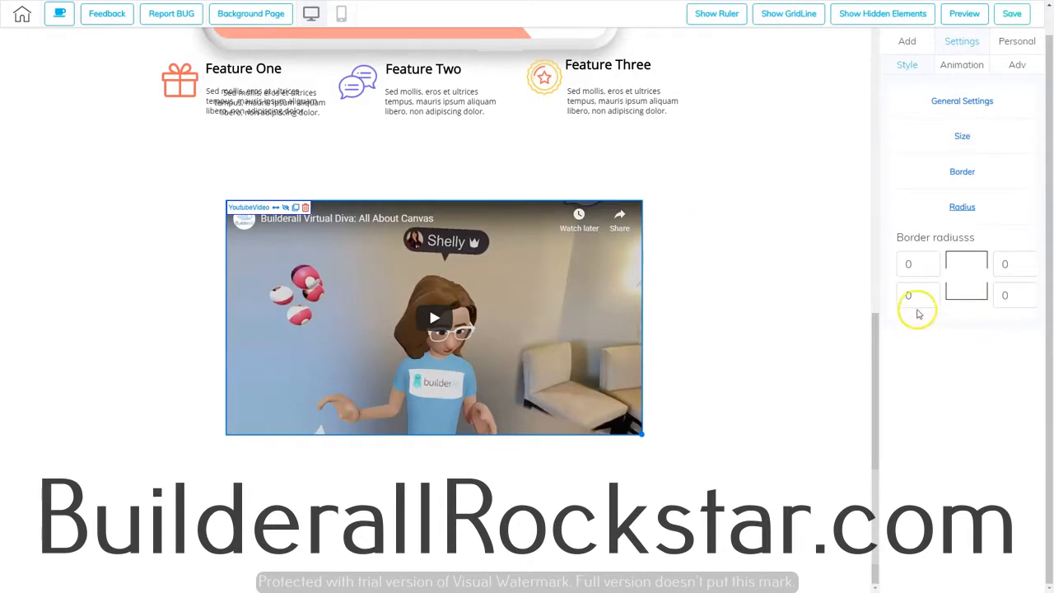
double_click(898, 262)
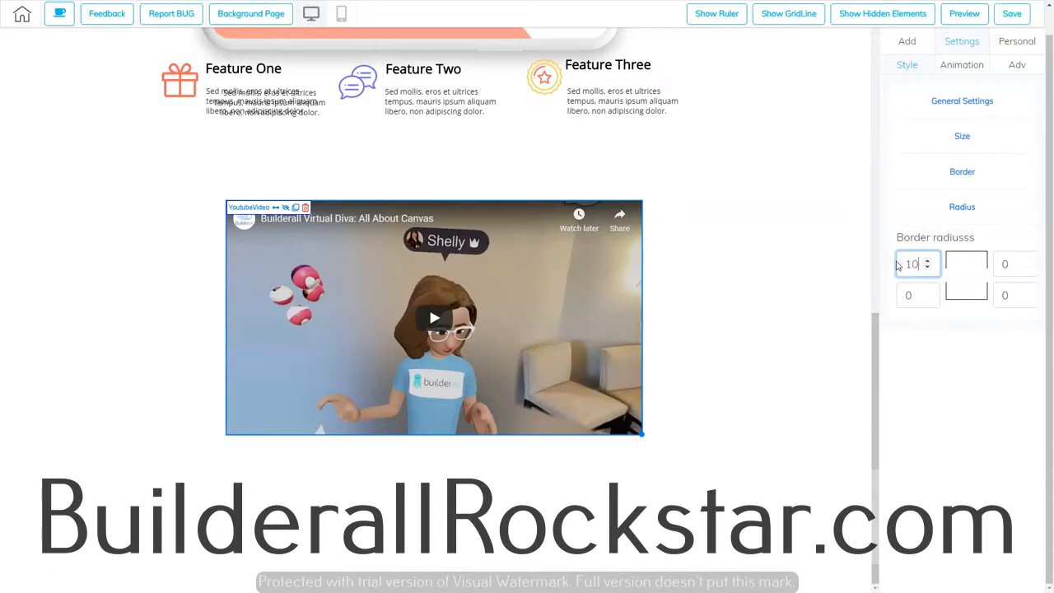
key("Tab")
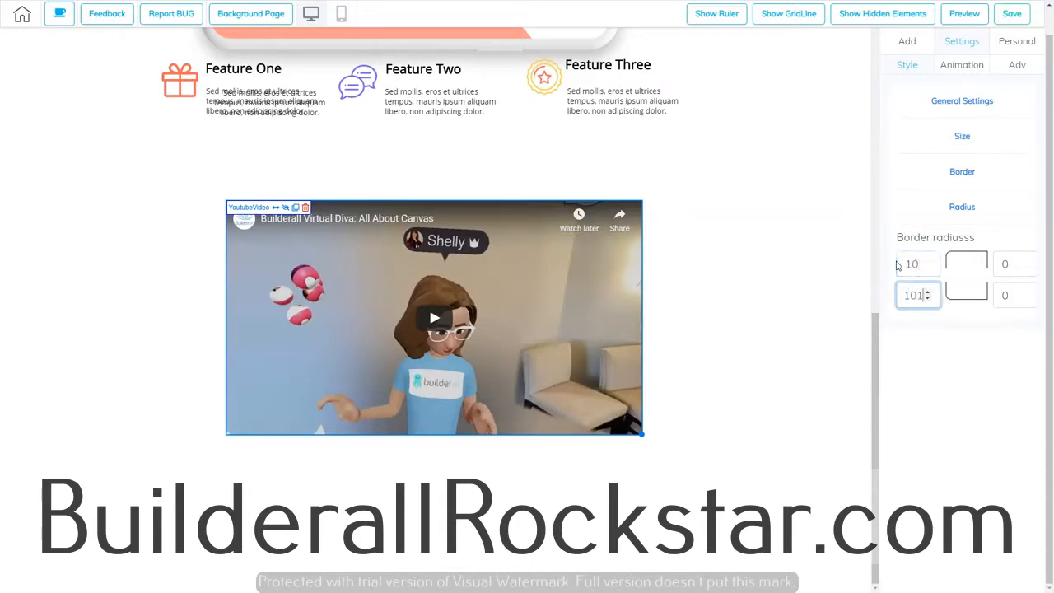
type("10")
key("Tab")
type("10")
key("Tab")
type("10")
key("Tab")
left_click(706, 305)
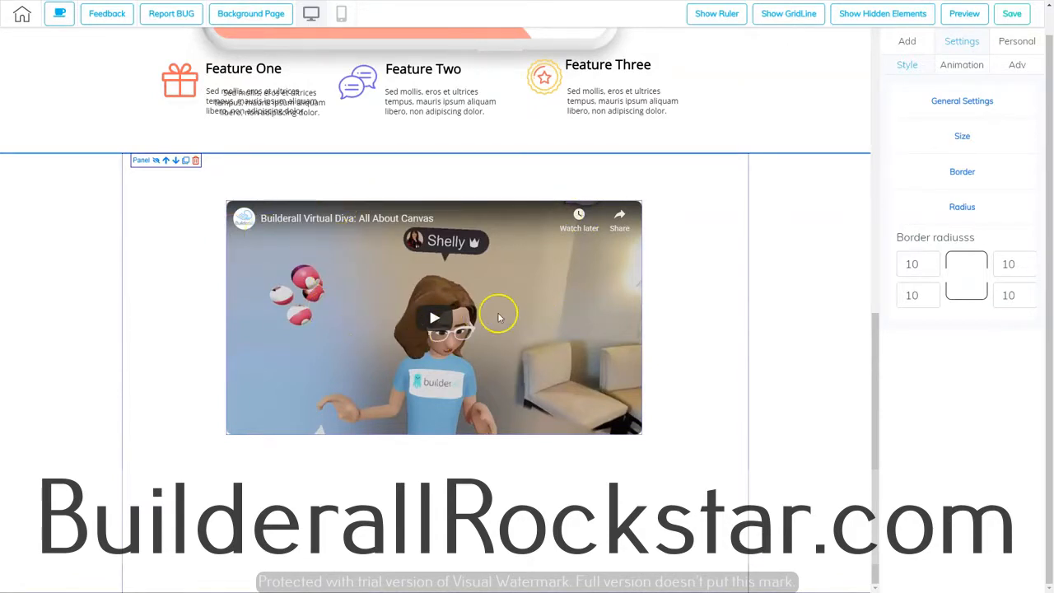
- Examine the video's animation triggers, effect and speed choices, and its advanced layer and save-element settings
scroll(975, 292, "up", 1)
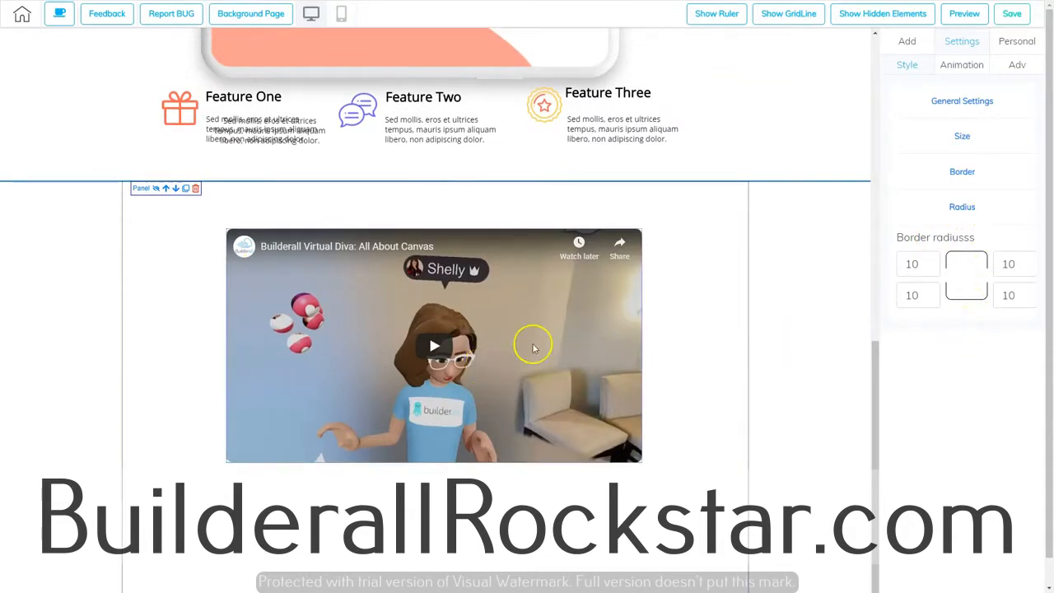
left_click(503, 346)
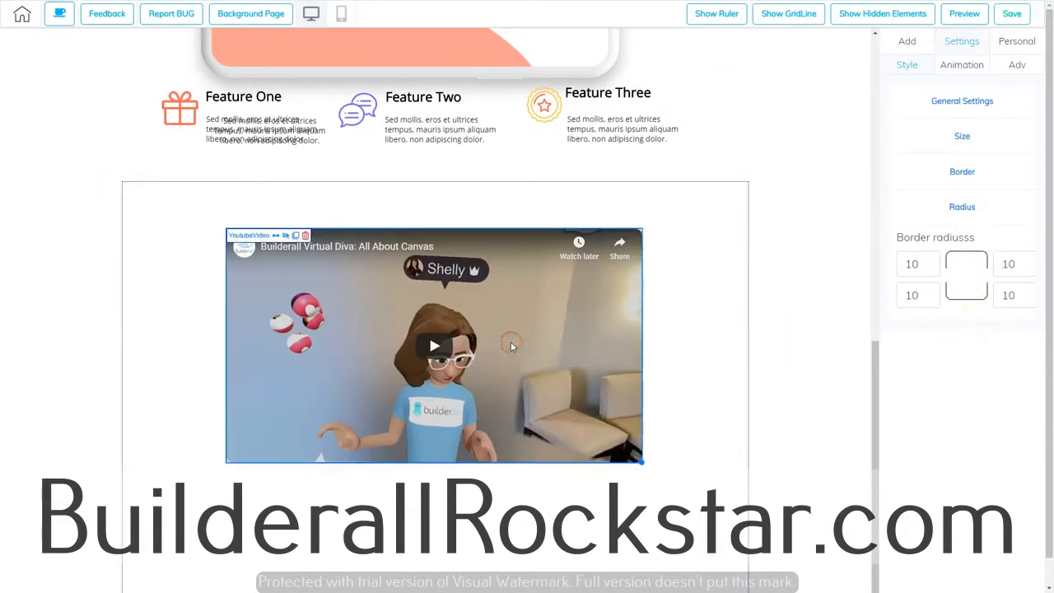
left_click(962, 66)
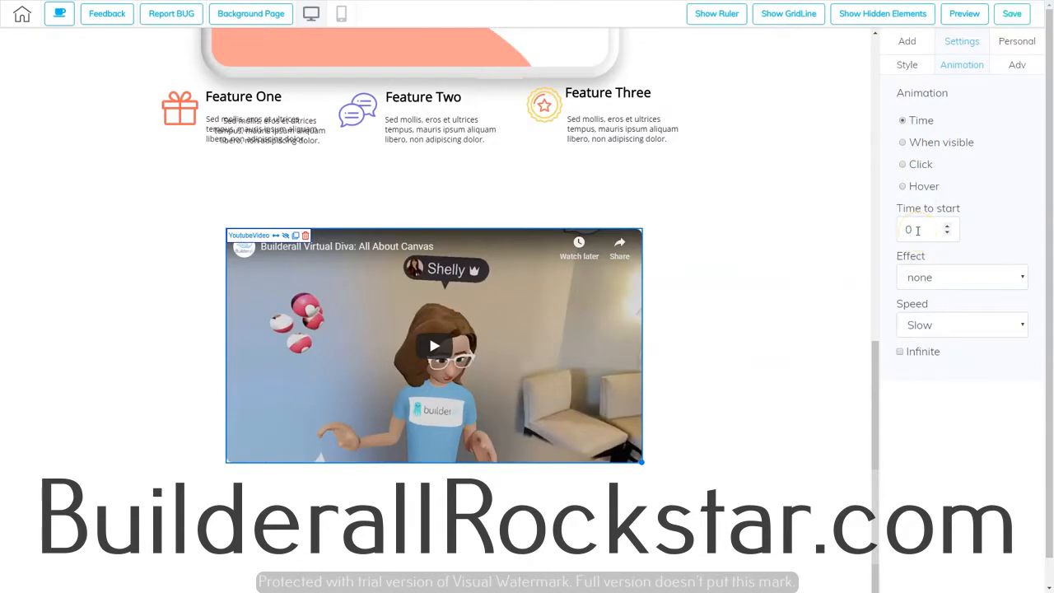
left_click(935, 278)
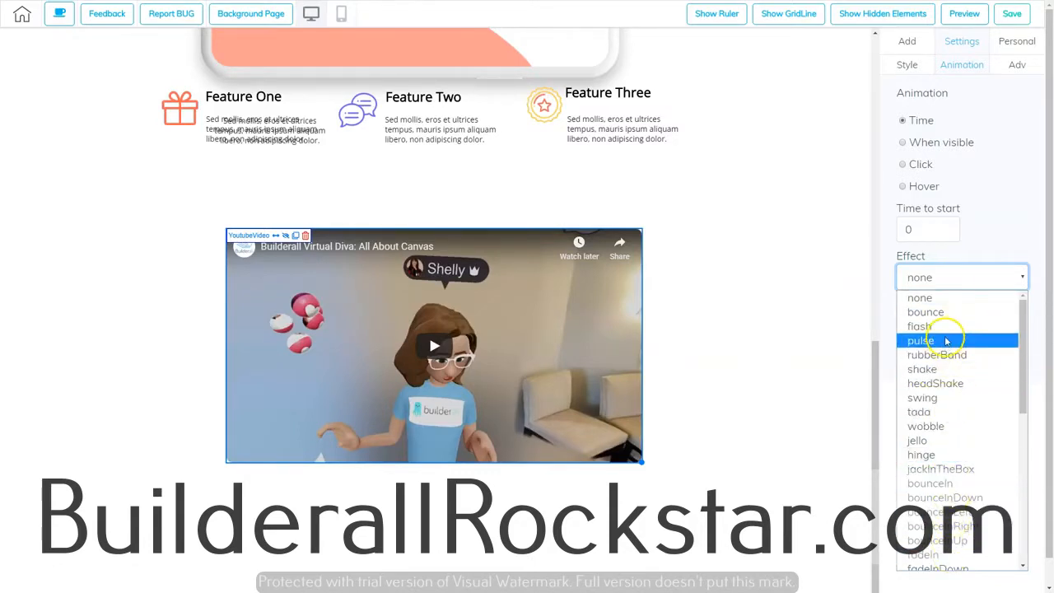
left_click(1020, 216)
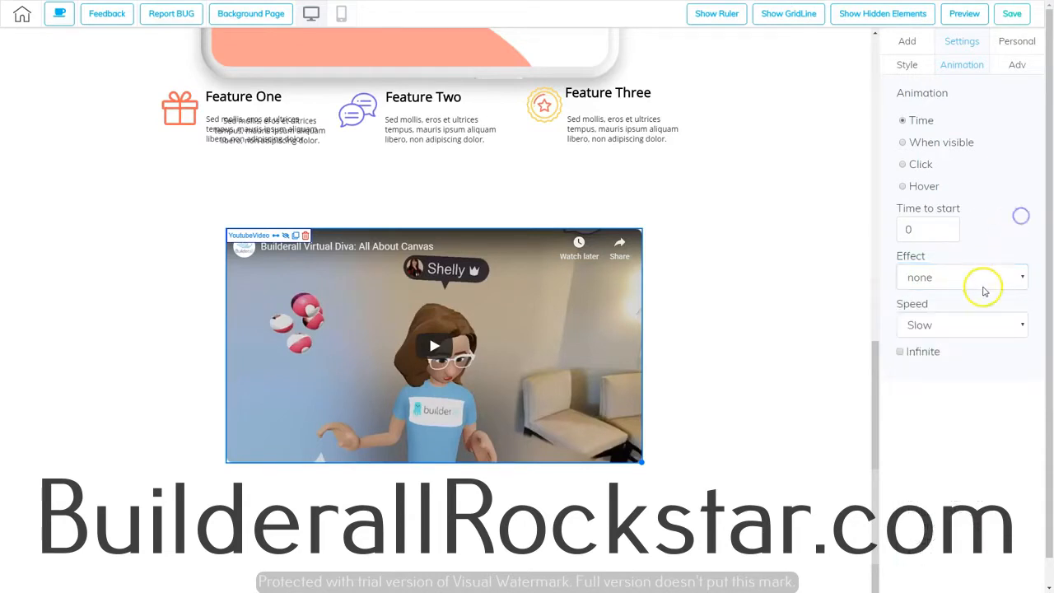
left_click(961, 326)
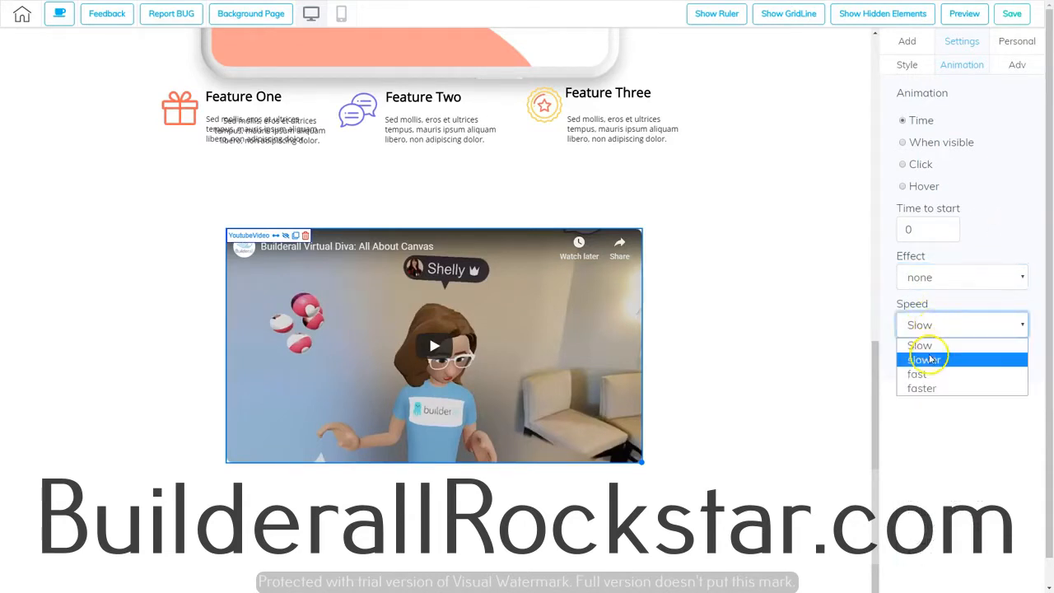
left_click(930, 452)
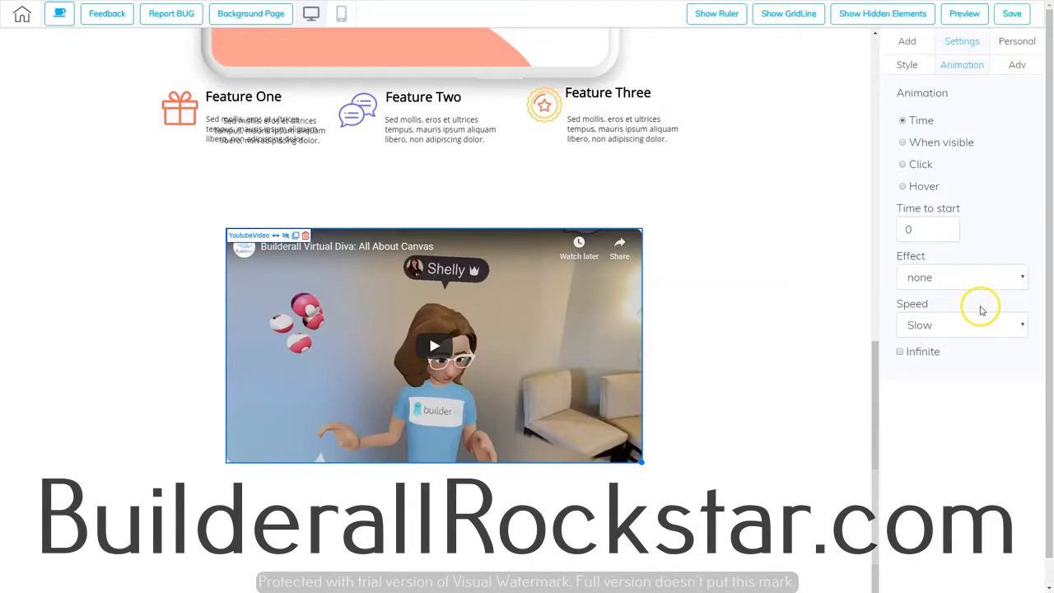
left_click(1018, 63)
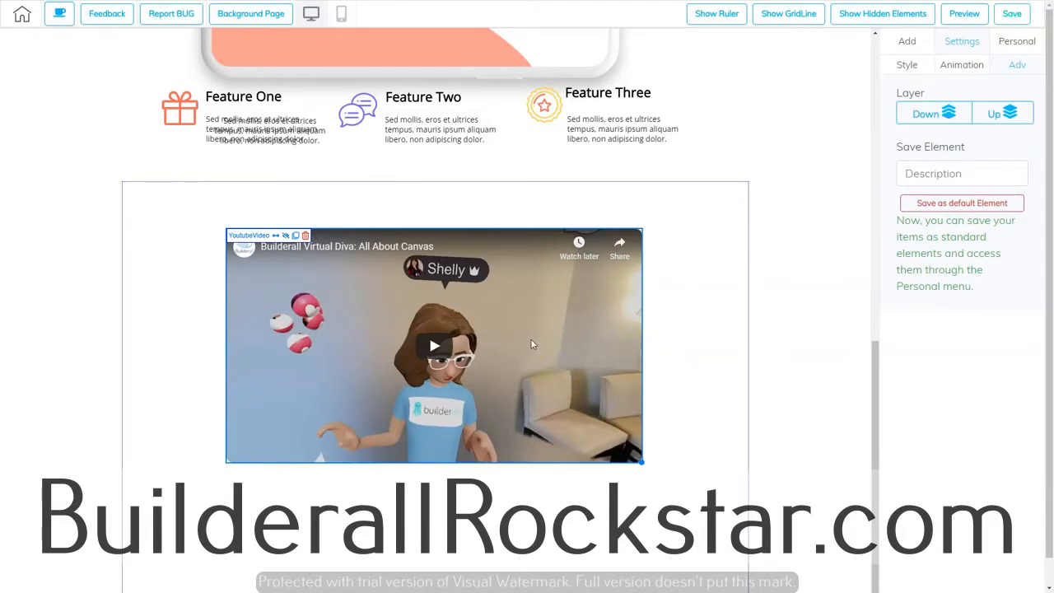
- Switch the page to the mobile layout and select the YouTube video below Feature One
left_click(343, 16)
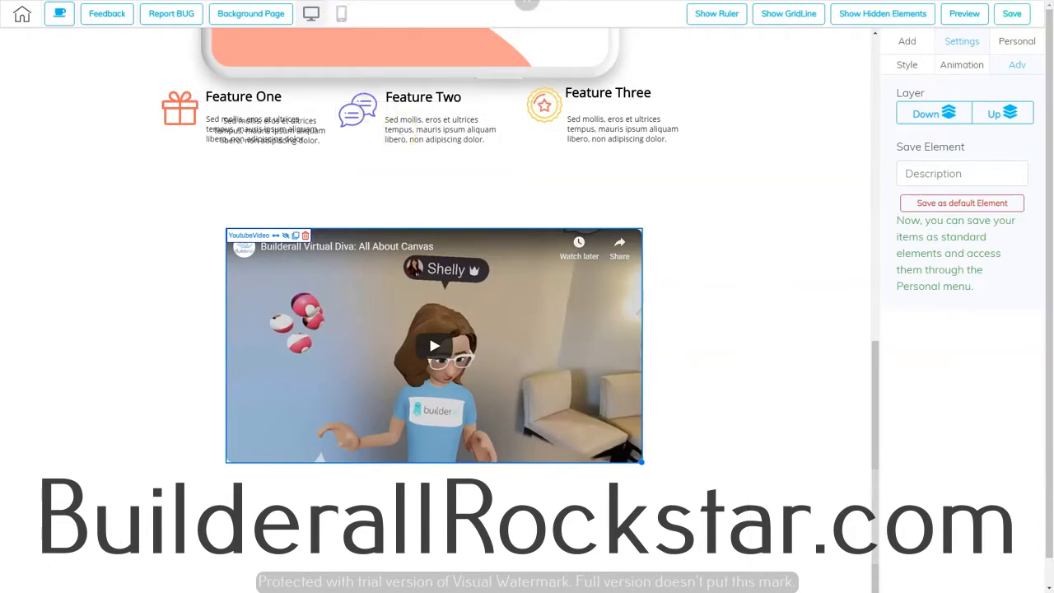
left_click(384, 305)
scroll(384, 305, "down", 3)
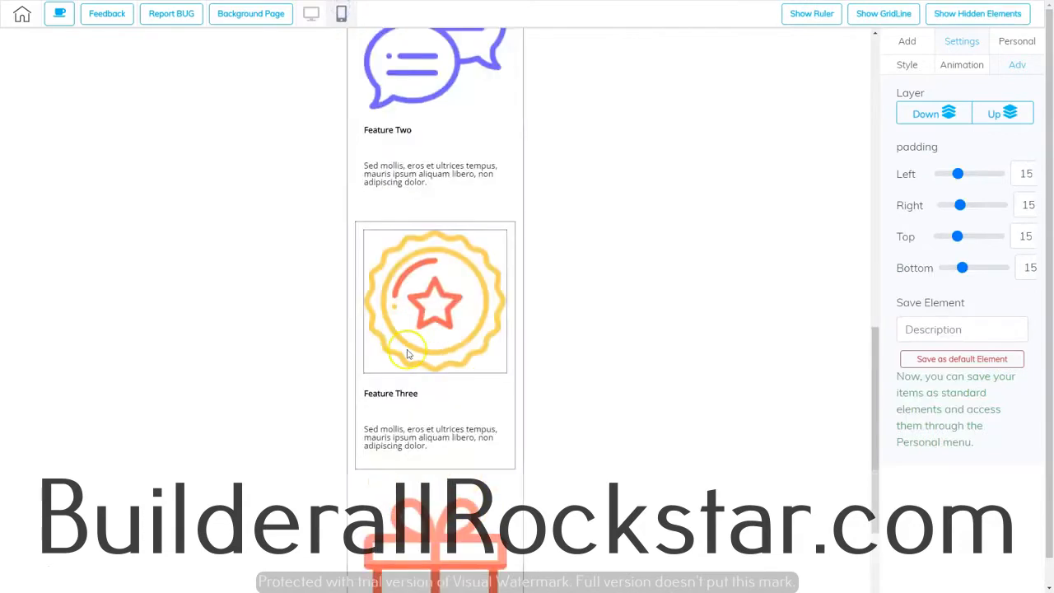
scroll(468, 440, "down", 1)
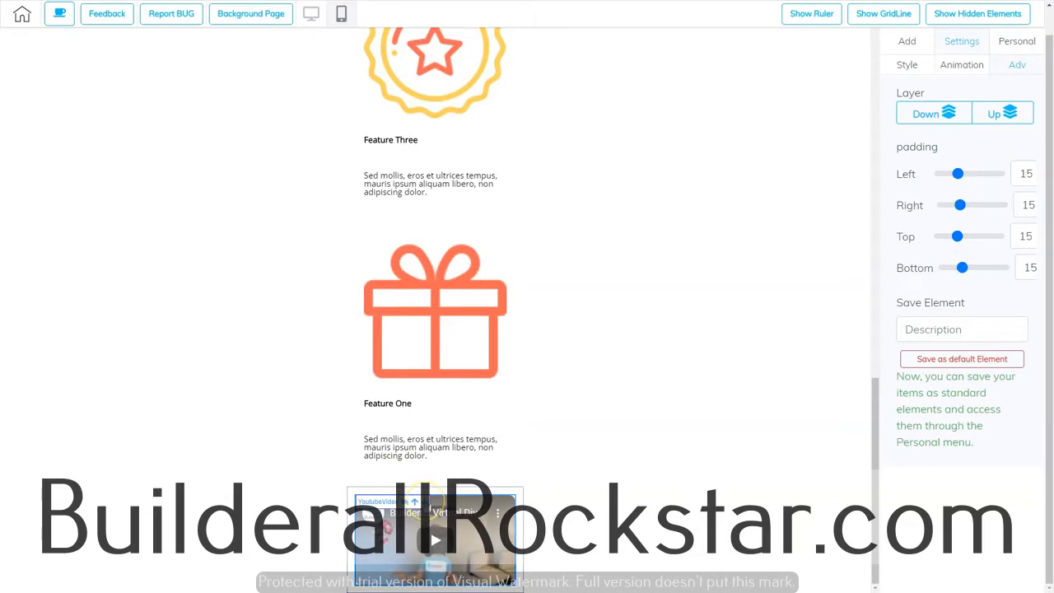
left_click(459, 528)
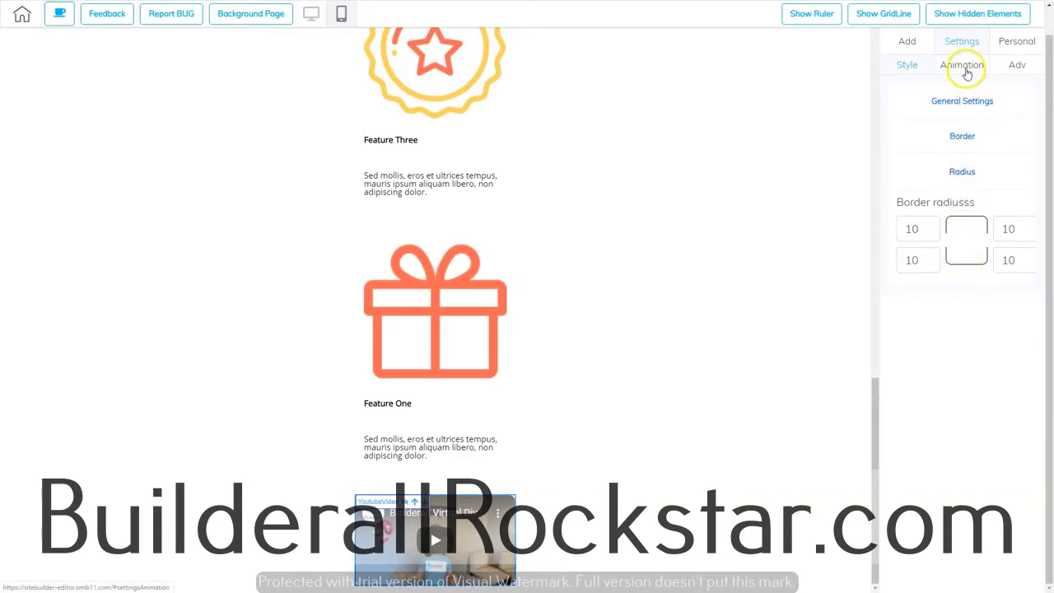
- Set the video's mobile padding to 26 on the left and 25 on the right, and return to the desktop layout
left_click(1017, 66)
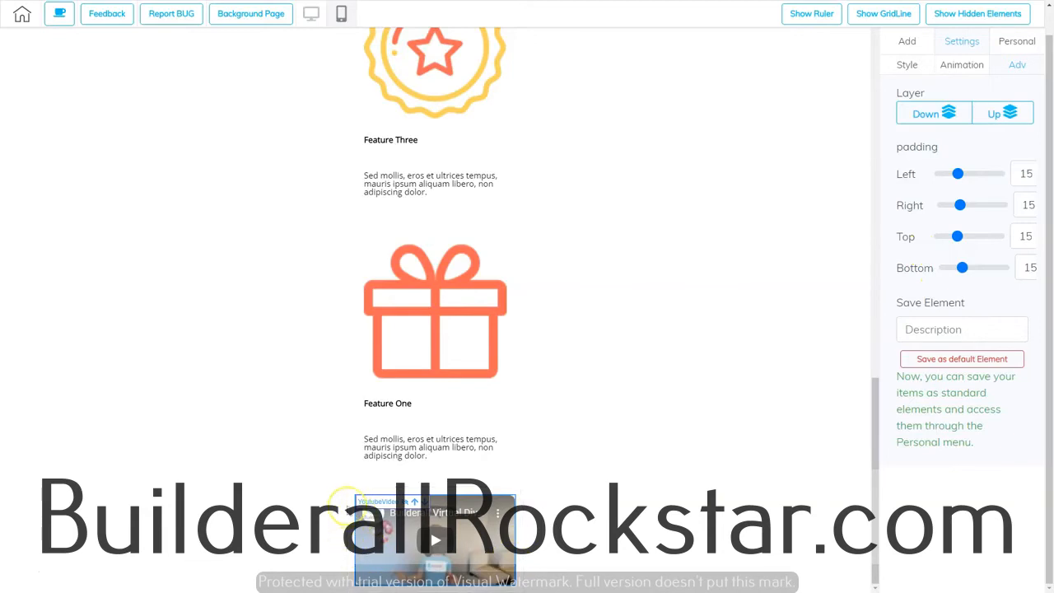
left_click(959, 175)
left_click_drag(959, 176, 972, 207)
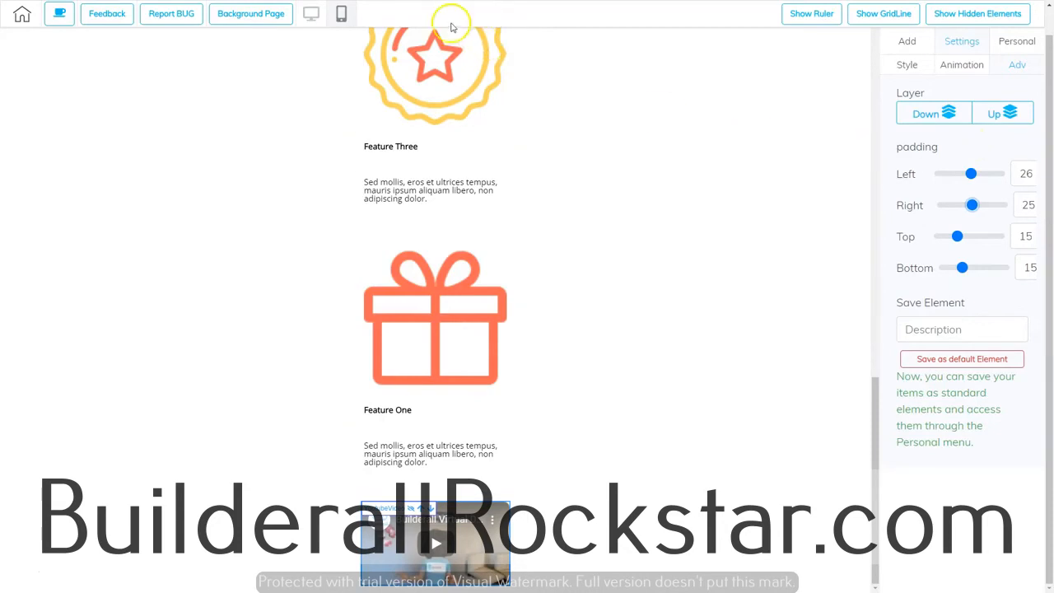
left_click(311, 14)
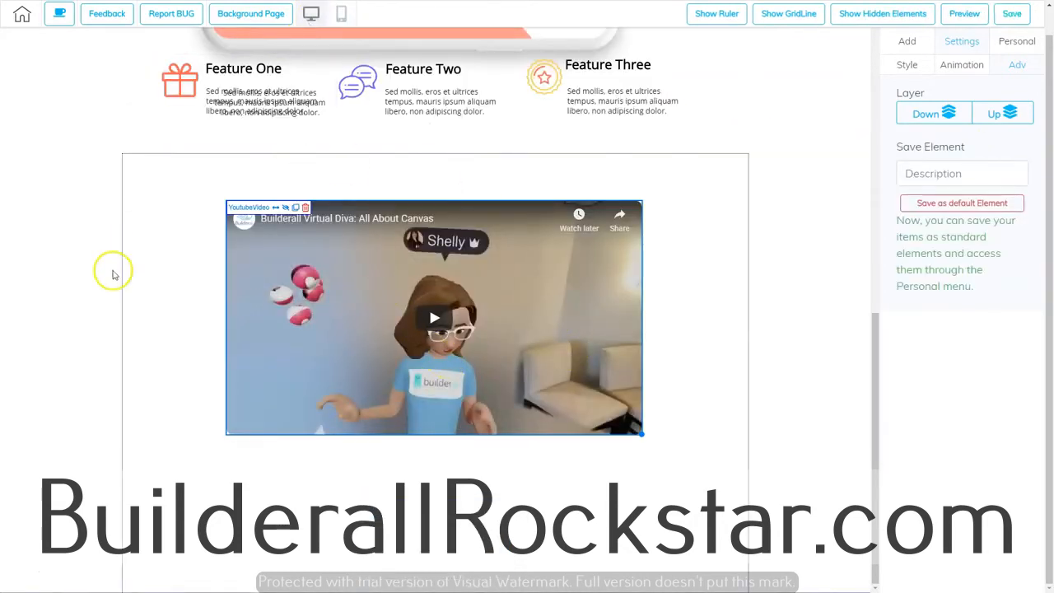